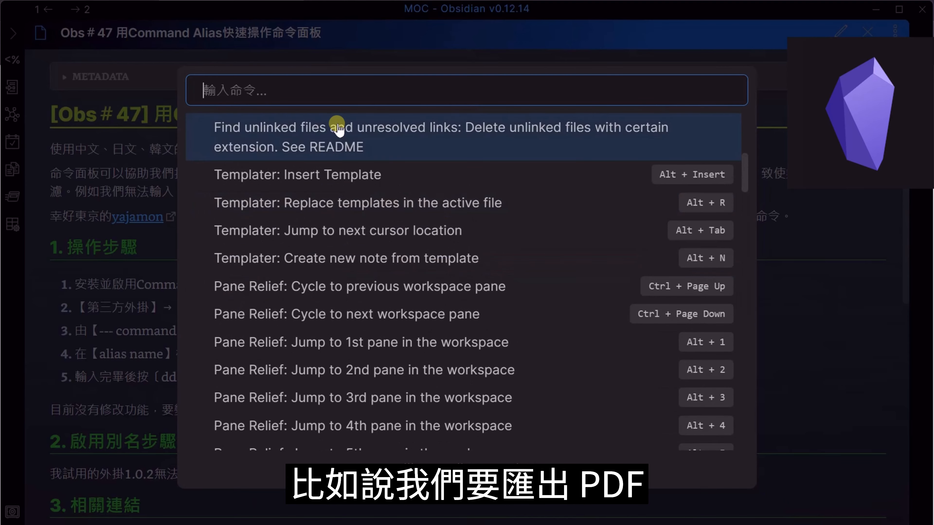
Search the command palette for "pdf" and clear the search text
type("pdf")
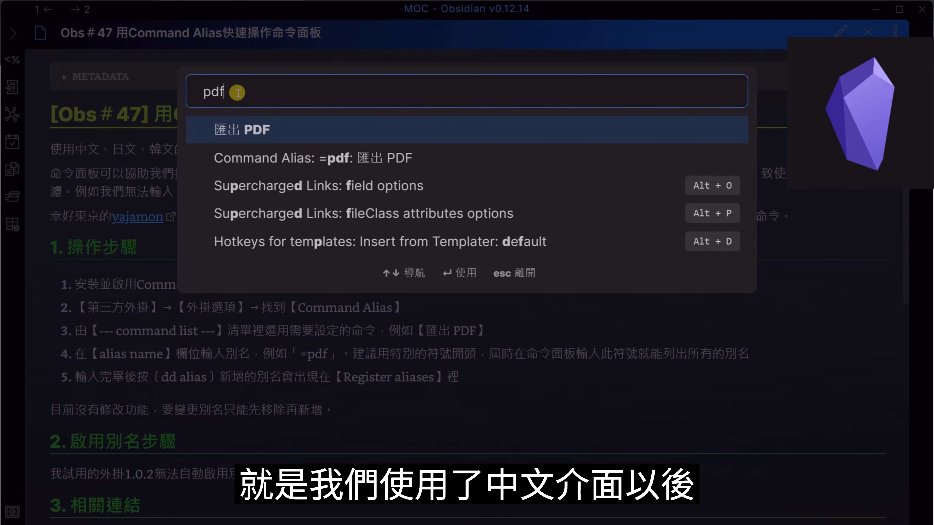
key("BackSpace")
key("BackSpace")
key("BackSpace")
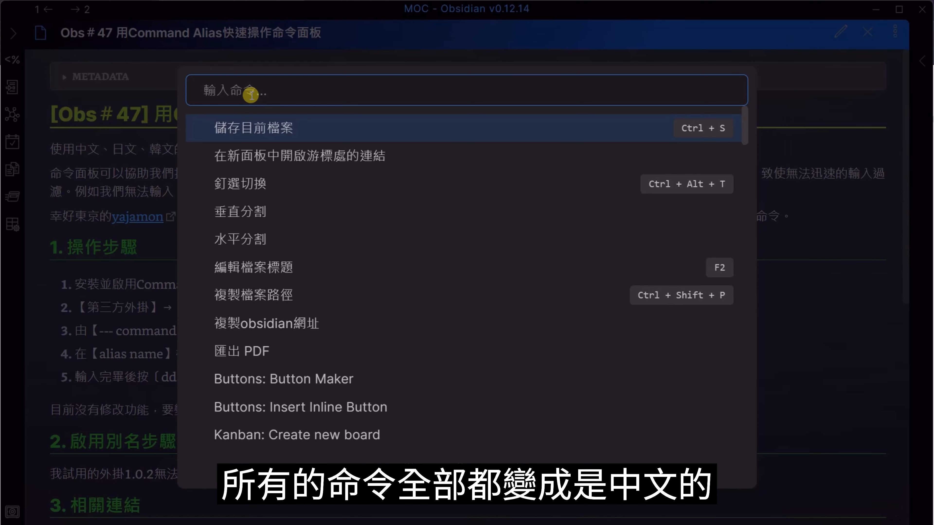
Skim the full command list, search it for "檔案", and close the command palette
scroll(370, 246, "down", 10)
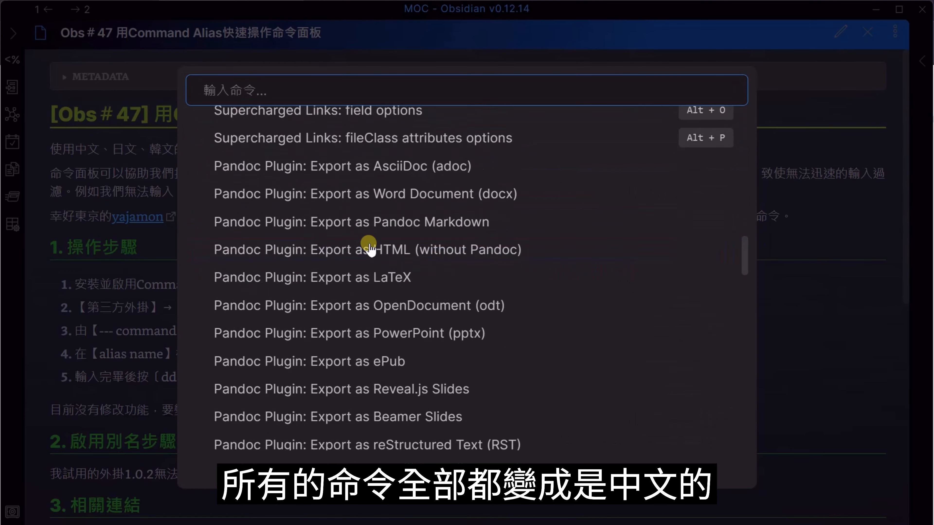
scroll(369, 246, "up", 10)
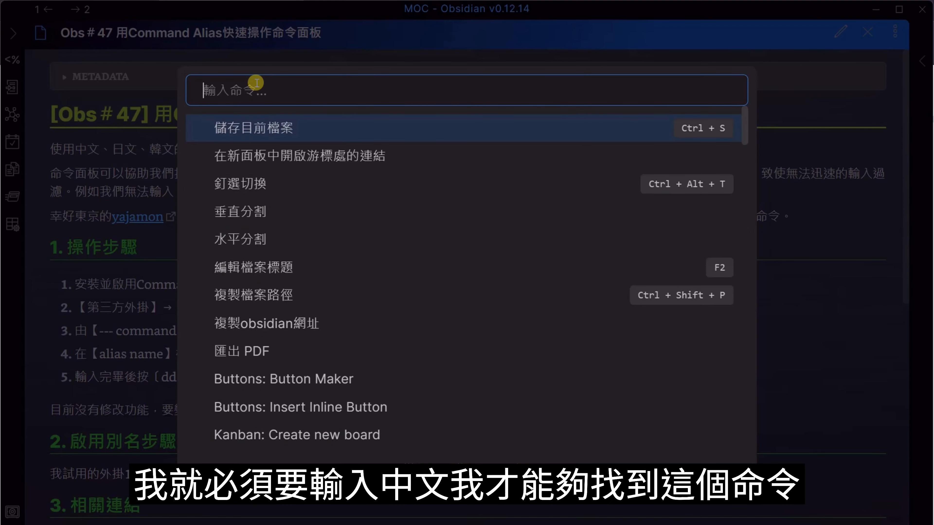
type("檔案")
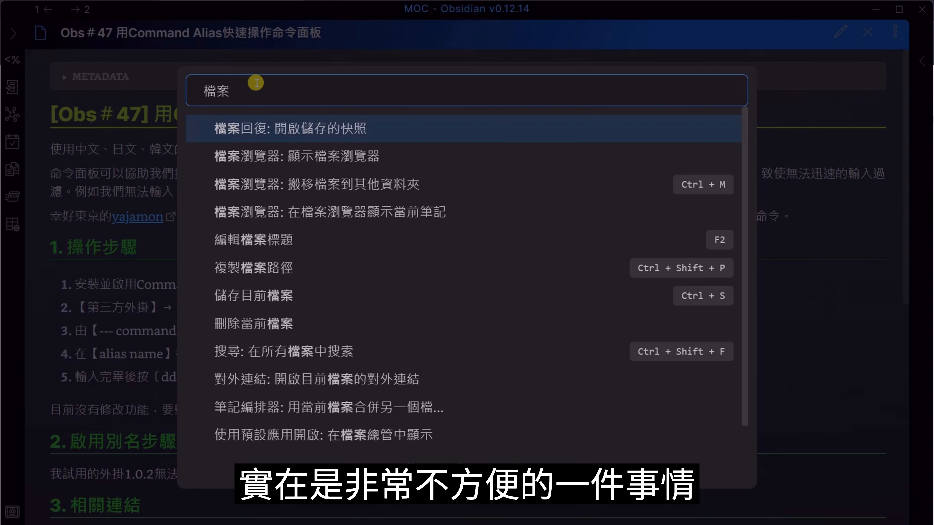
key("Escape")
Reopen the command palette and look up the alias "=pdf"
key("ctrl+p")
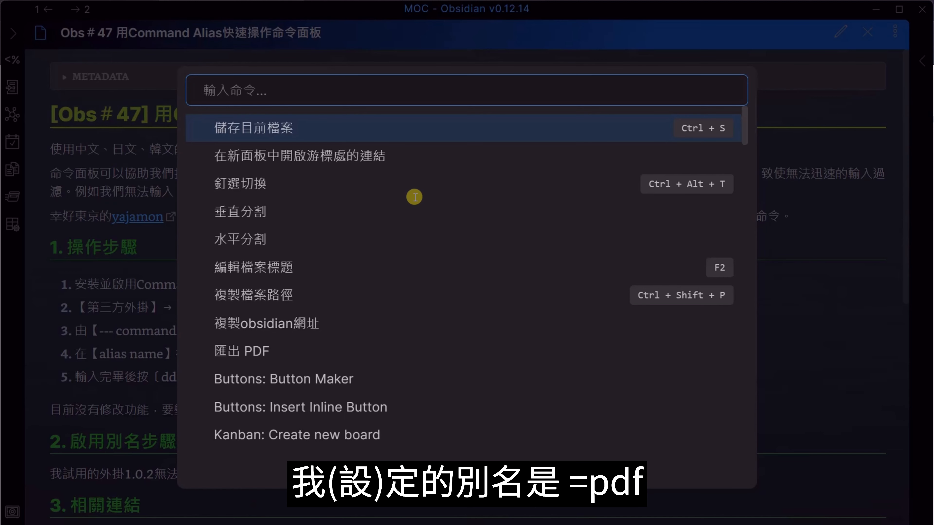
type("=")
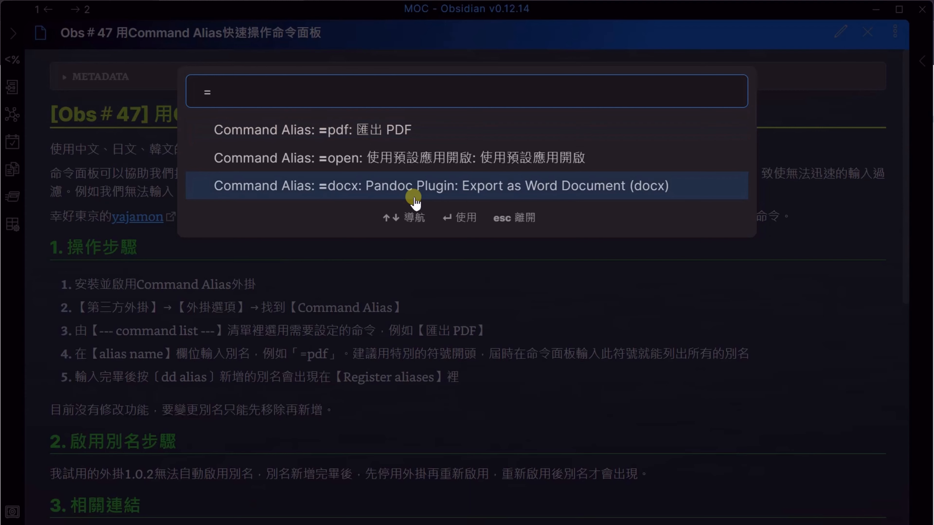
key("BackSpace")
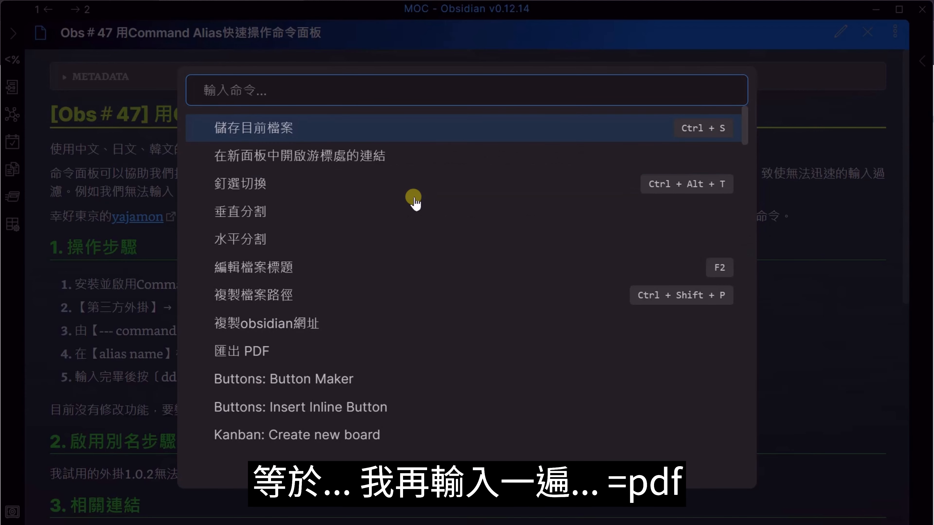
type("=pdf")
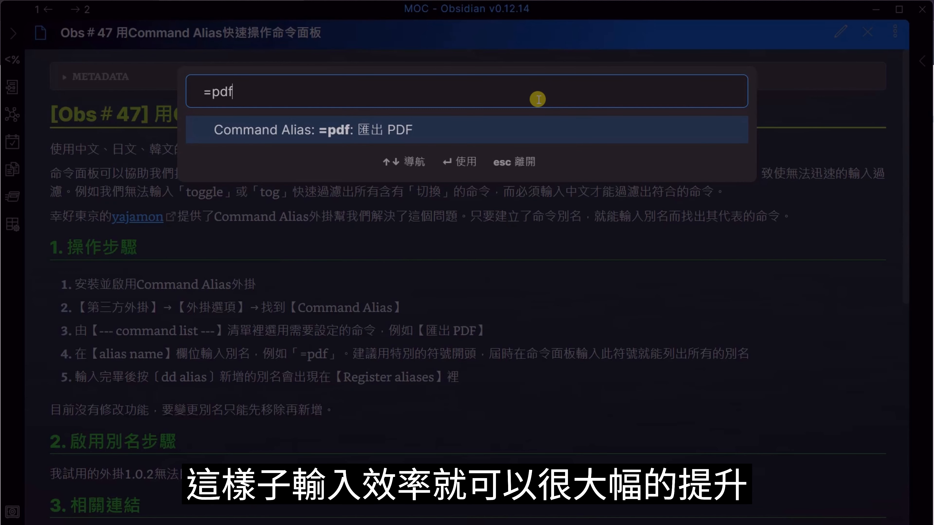
List all aliases by filtering on "=" only, and narrow the filter to "=docx"
key("BackSpace")
key("BackSpace")
key("BackSpace")
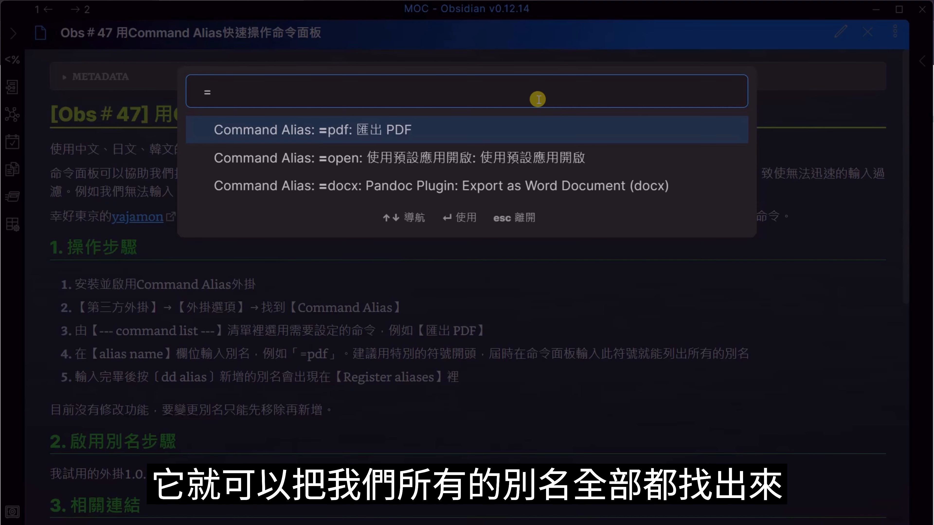
key("Down")
key("Down")
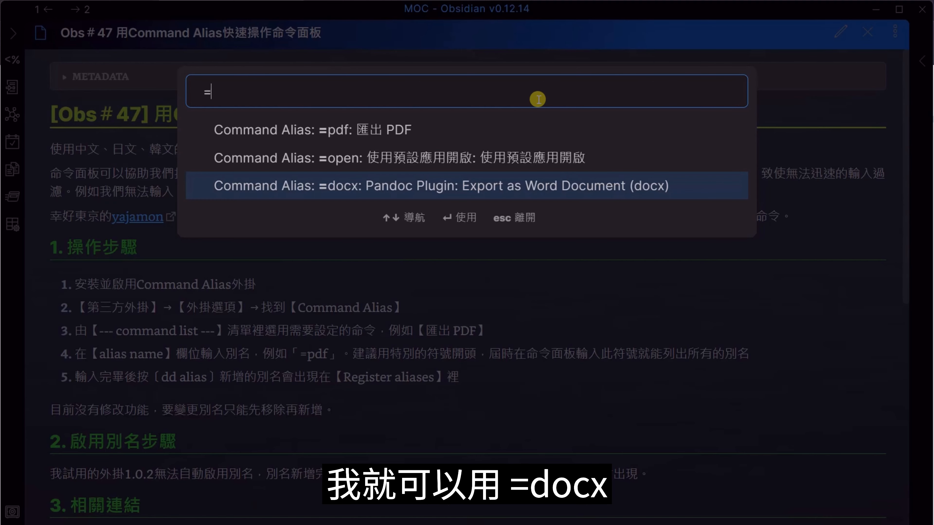
type("docx")
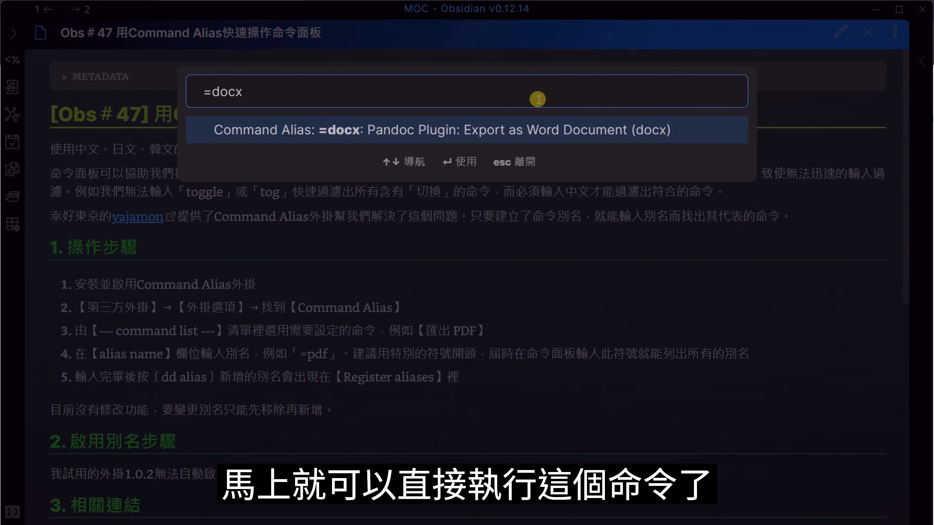
Clear the alias filter and examine the unfiltered command list down to the Command Alias entries
key("BackSpace")
key("BackSpace")
key("BackSpace")
key("BackSpace")
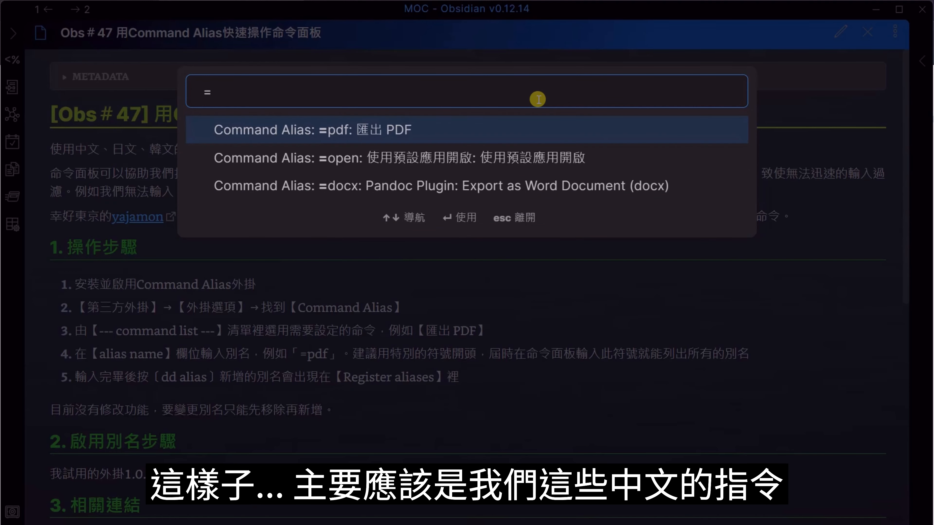
key("BackSpace")
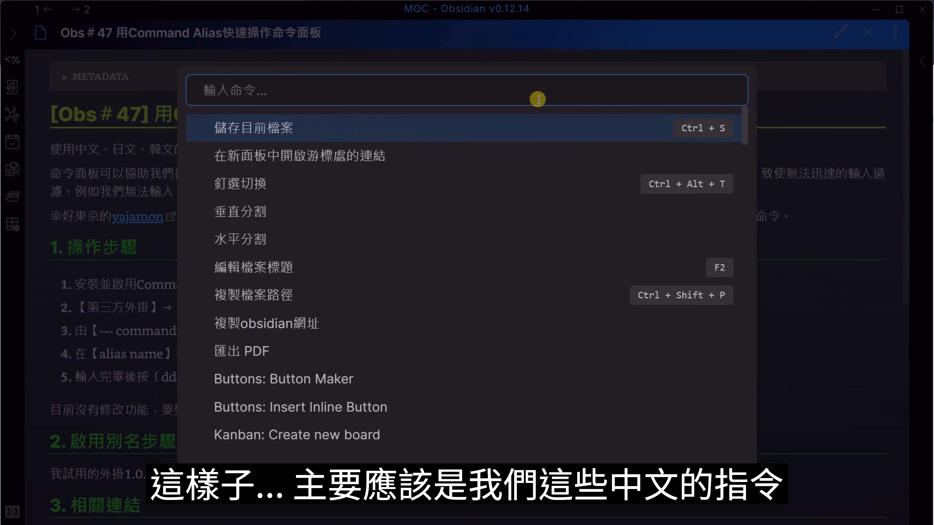
scroll(438, 257, "down", 10)
scroll(438, 253, "up", 7)
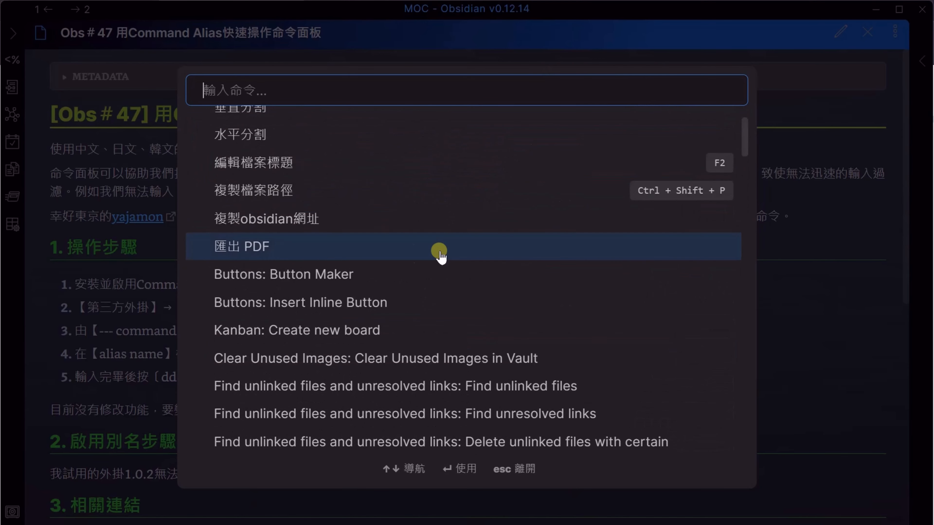
scroll(398, 201, "down", 6)
scroll(398, 200, "down", 15)
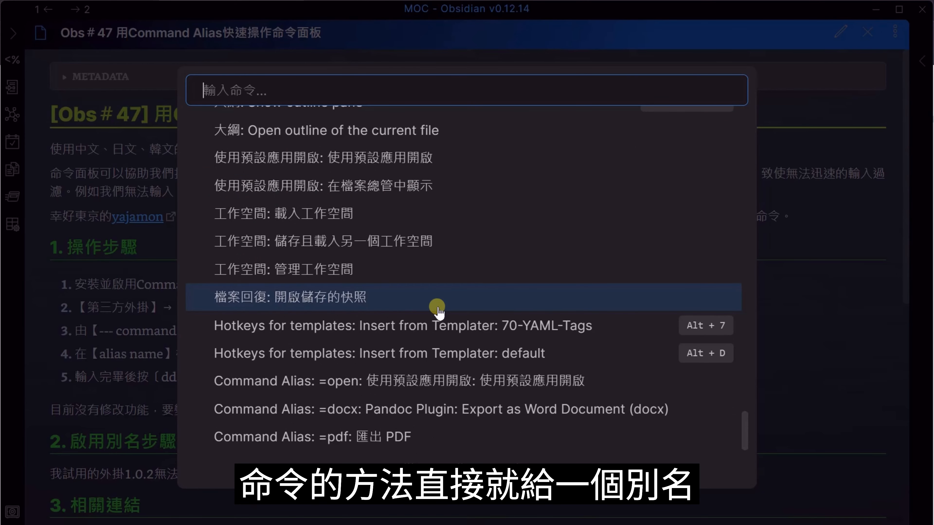
scroll(437, 309, "up", 8)
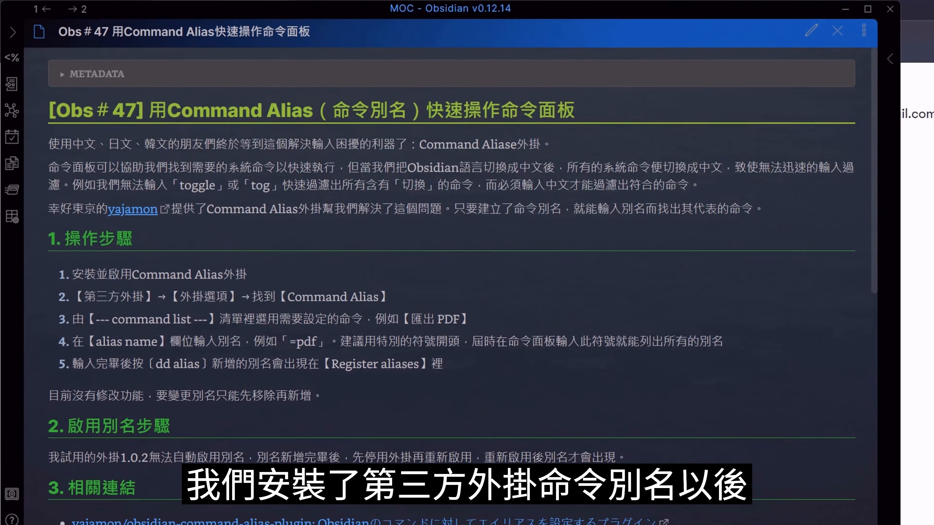
Open the third-party plugin settings and view the Command Alias plugin's details in the community plugin browser, closing the browser when done
key("ctrl+comma")
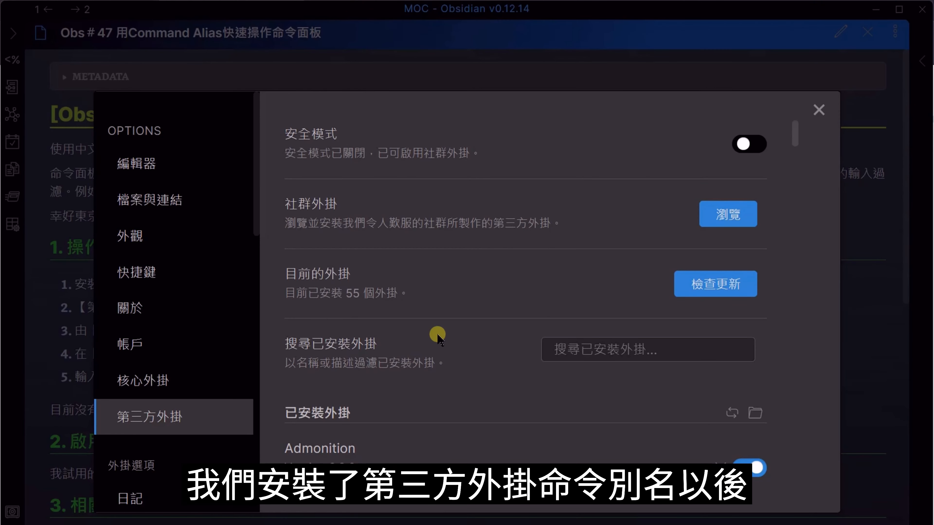
scroll(438, 337, "down", 3)
scroll(443, 344, "down", 8)
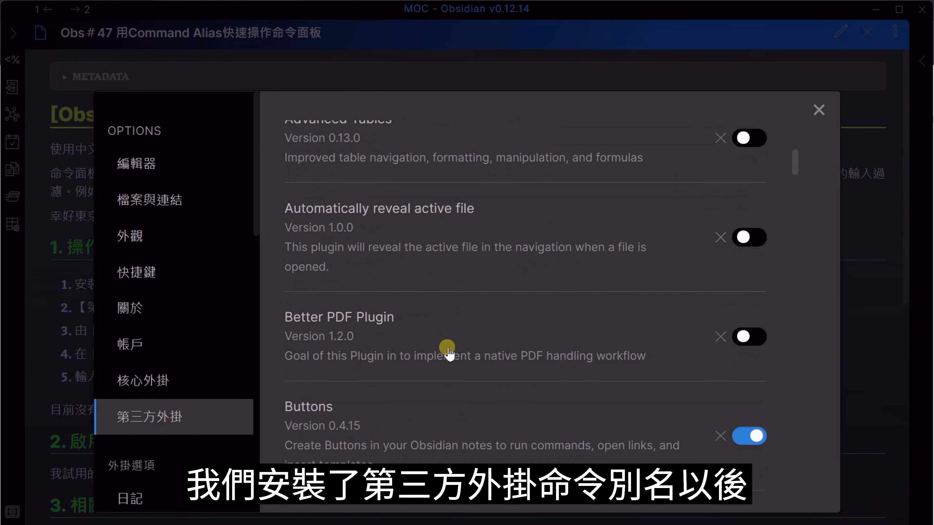
scroll(447, 350, "down", 5)
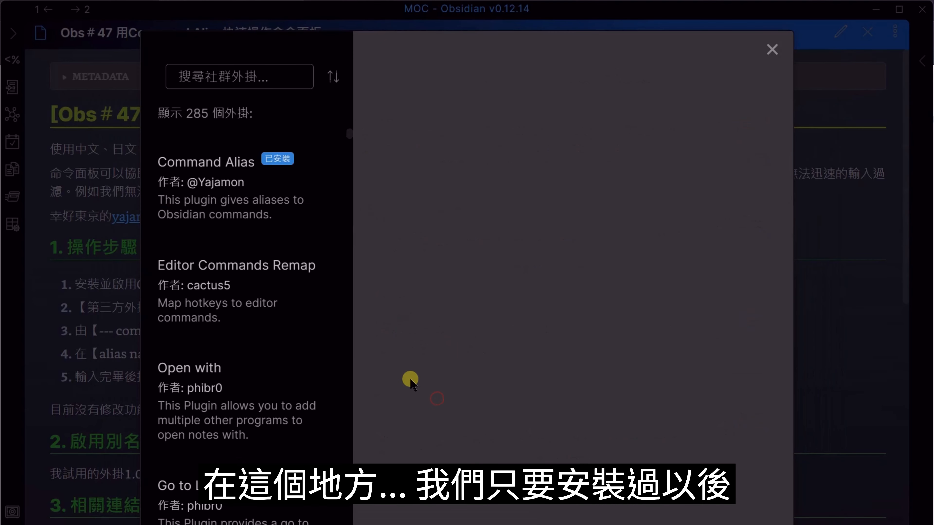
left_click(195, 163)
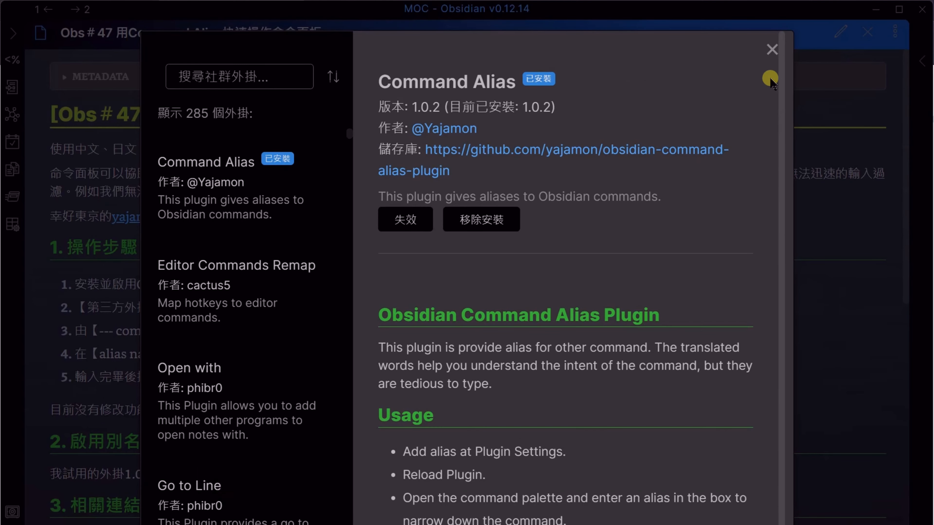
left_click(772, 49)
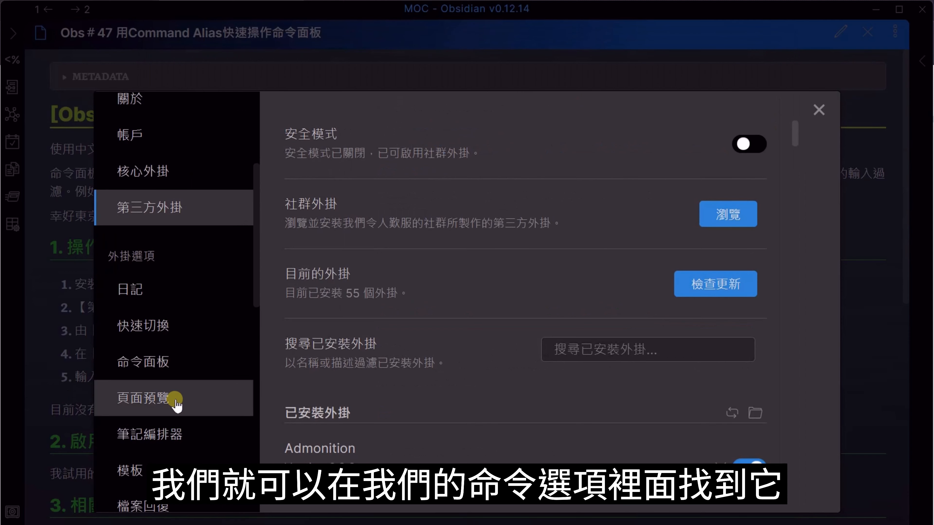
Open the Command Alias plugin's own options page in the settings
scroll(177, 402, "down", 8)
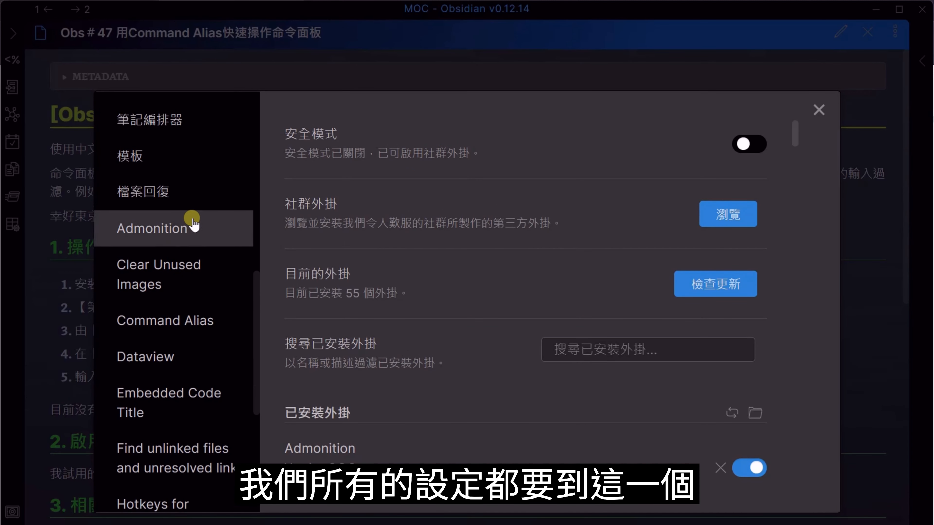
scroll(206, 283, "up", 3)
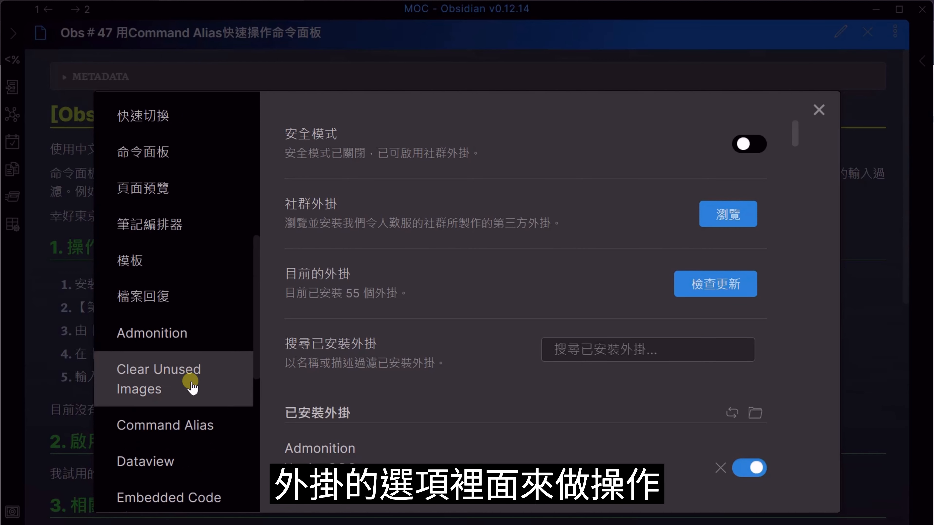
scroll(191, 383, "down", 3)
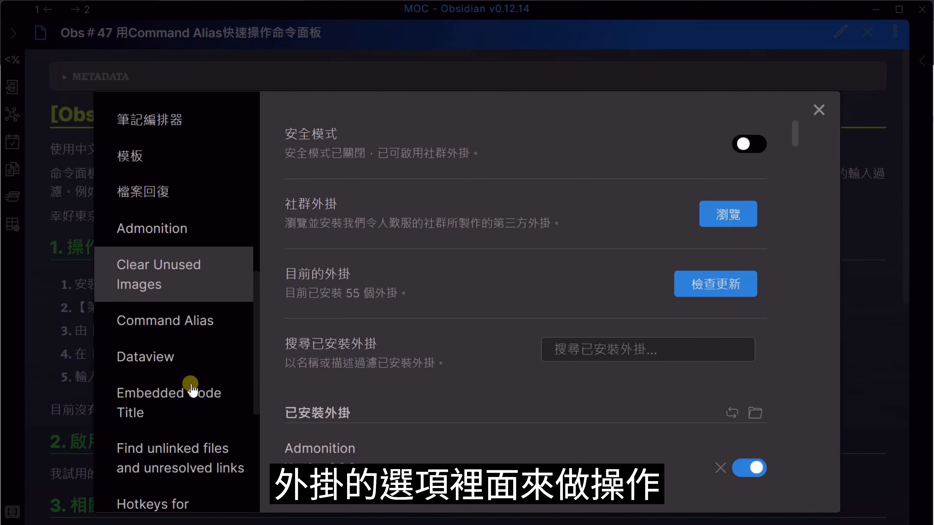
left_click(202, 320)
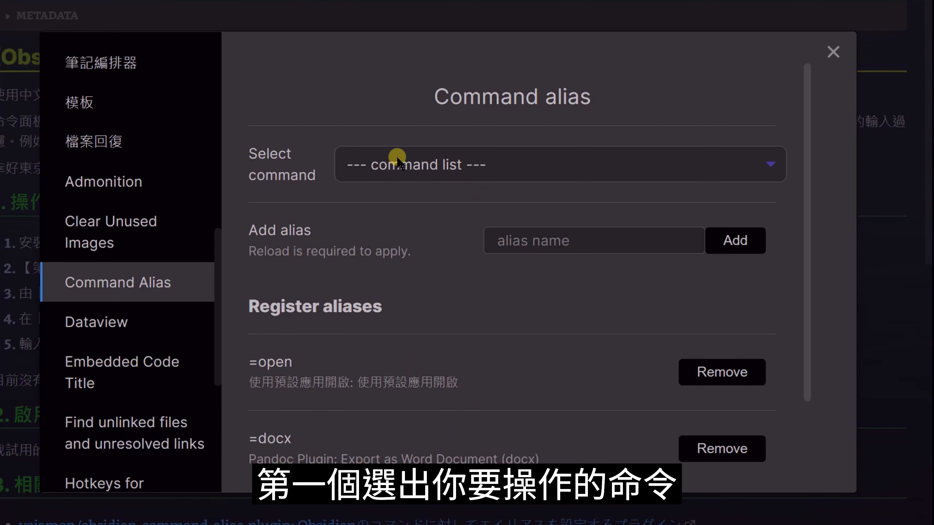
Select 新增筆記 as the command that gets an alias
left_click(471, 166)
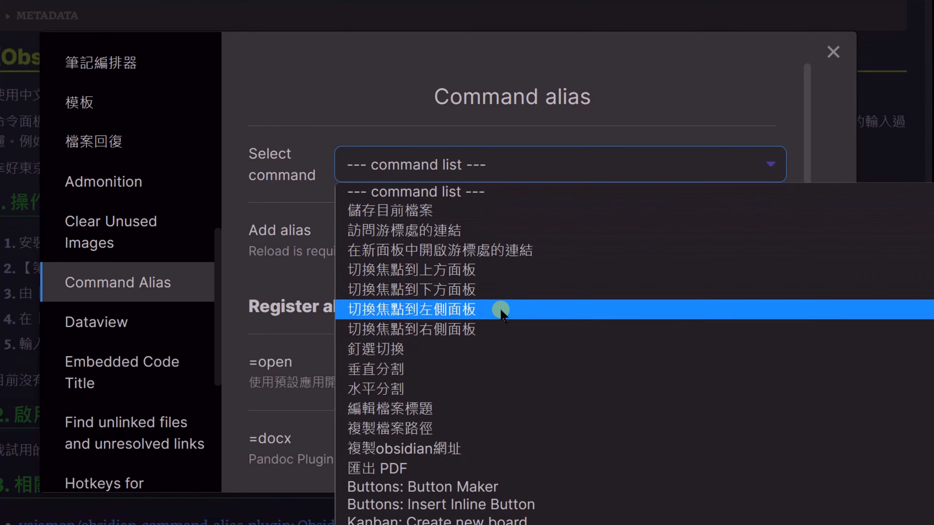
scroll(531, 358, "down", 10)
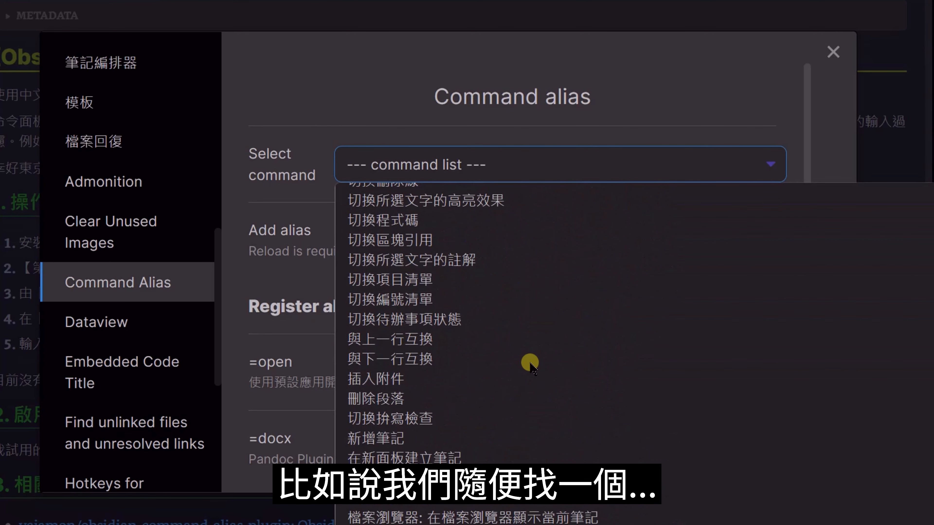
scroll(532, 367, "up", 3)
scroll(533, 390, "down", 3)
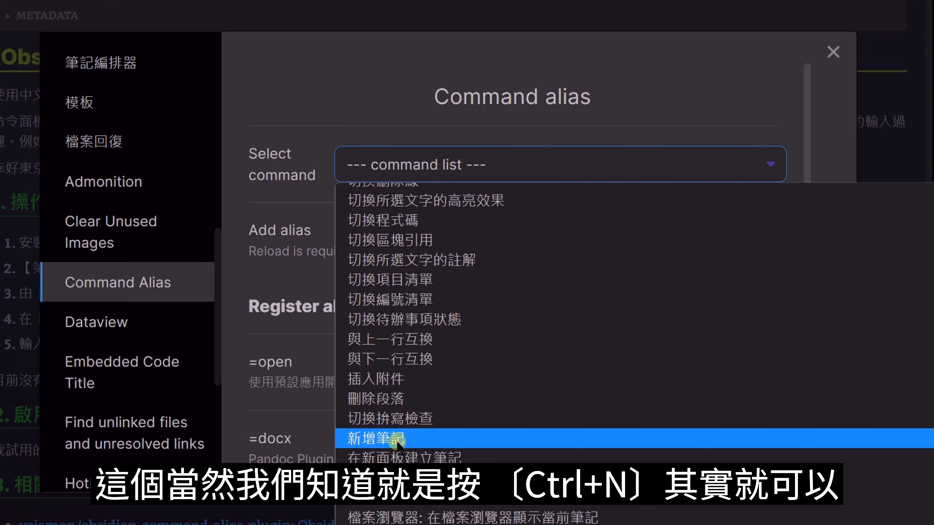
left_click(413, 434)
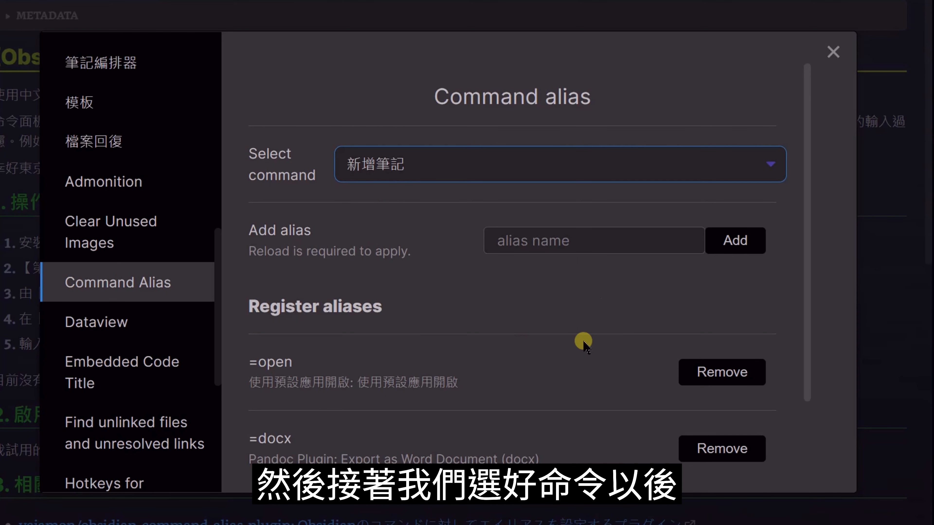
Add the alias "=new" for the selected command and check it in the registered aliases
left_click(567, 242)
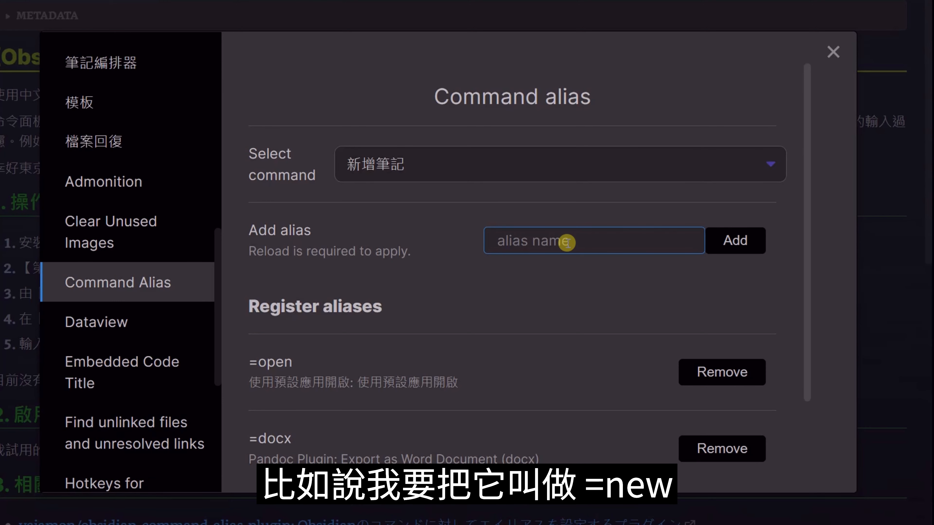
type("=new")
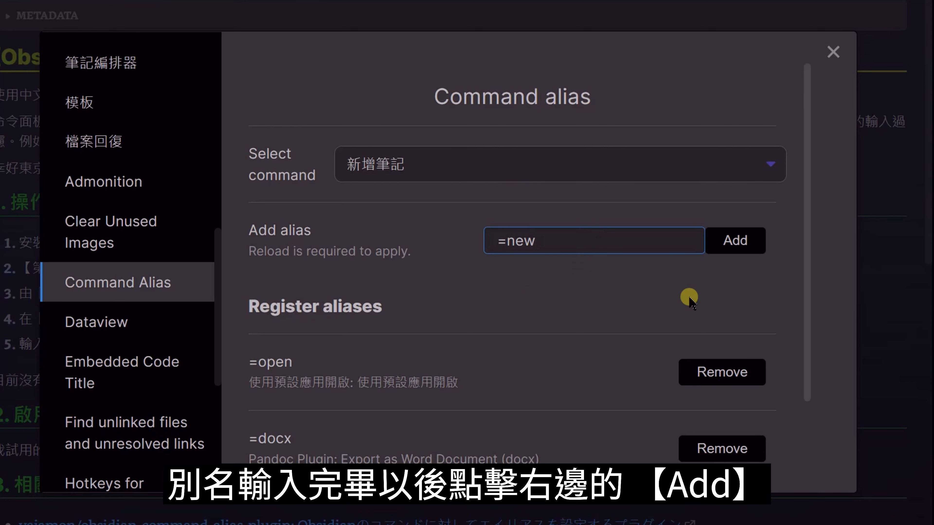
left_click(759, 245)
scroll(555, 397, "down", 3)
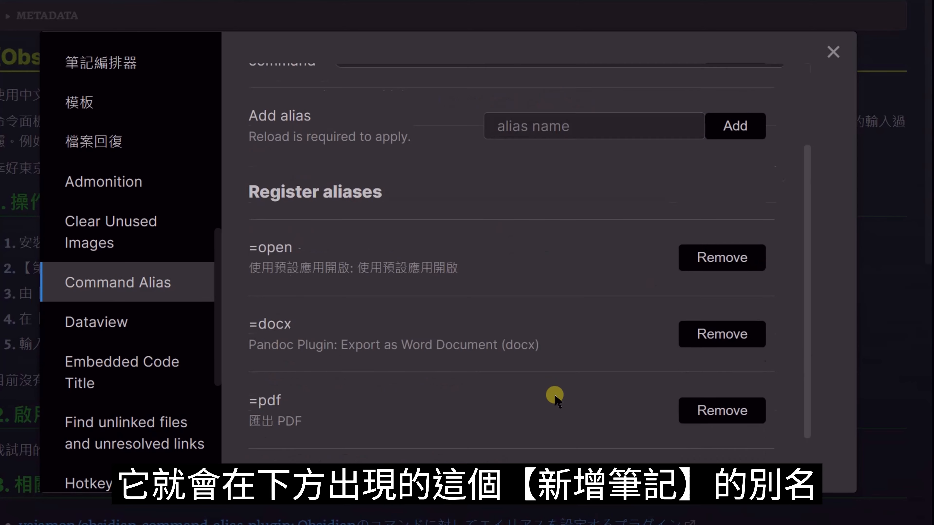
scroll(555, 398, "down", 1)
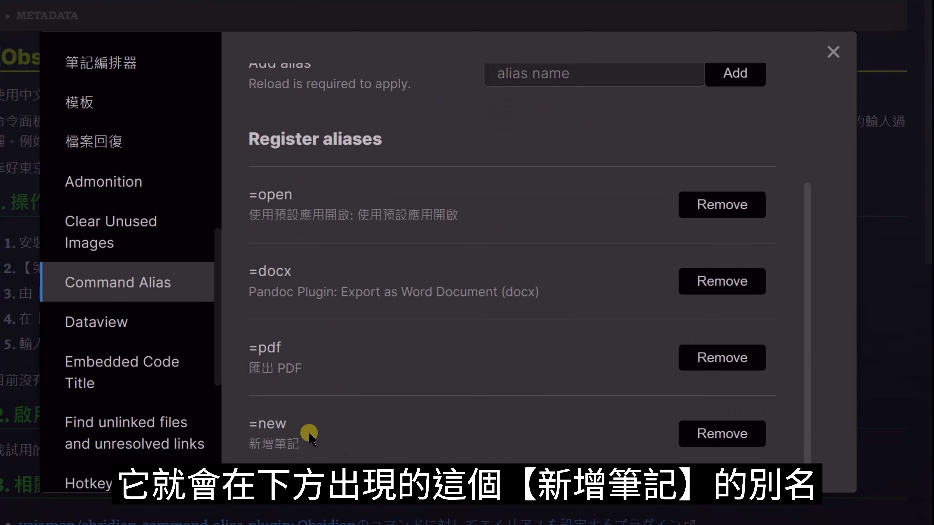